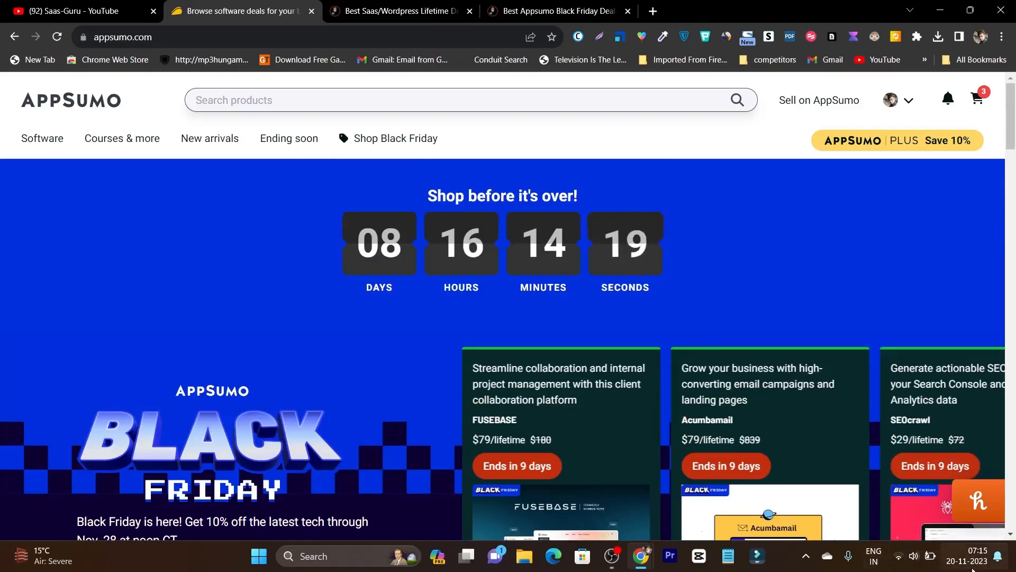
scroll(504, 461, down, 2)
scroll(504, 461, down, 4)
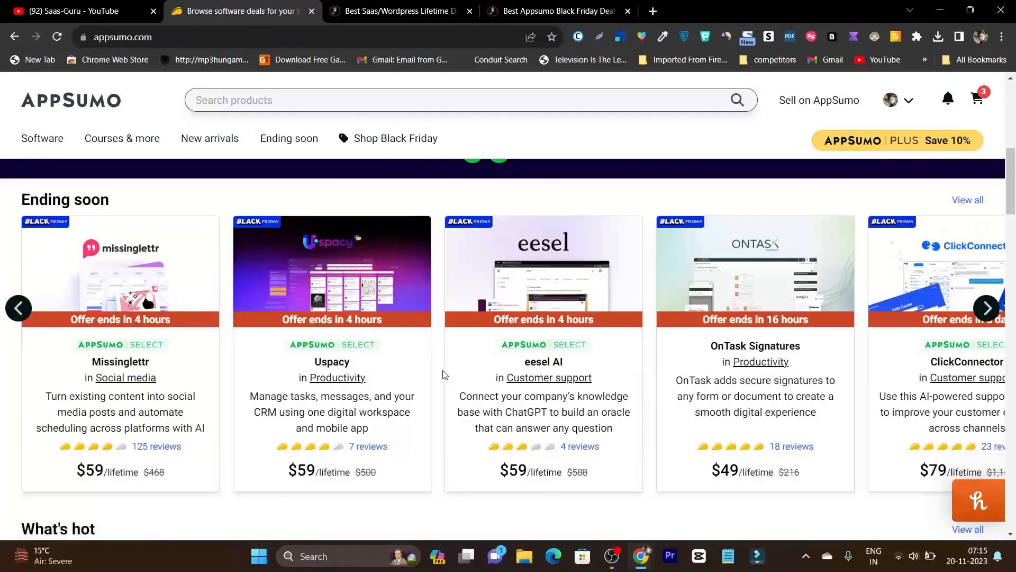
scroll(442, 380, up, 3)
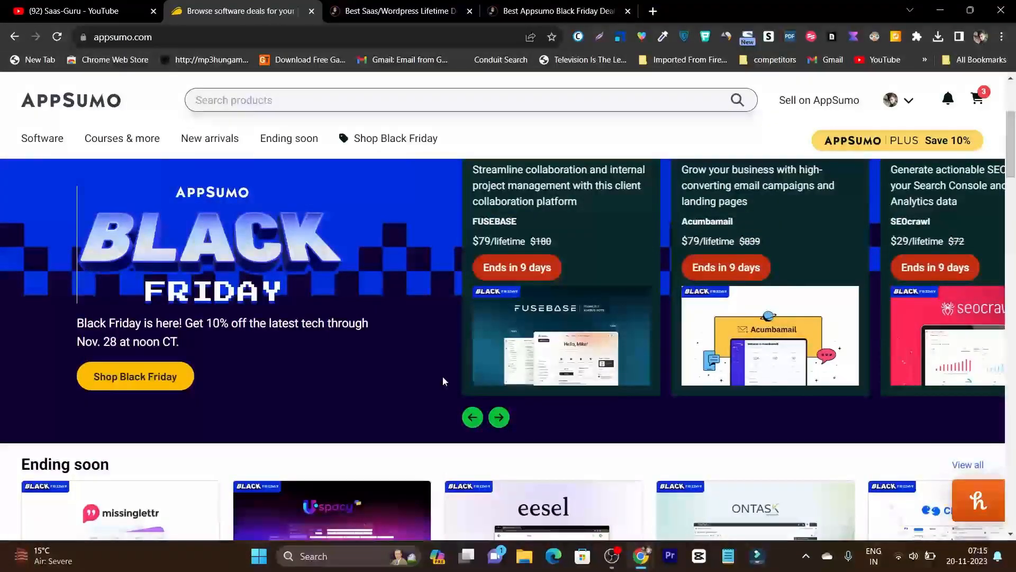
scroll(429, 383, down, 4)
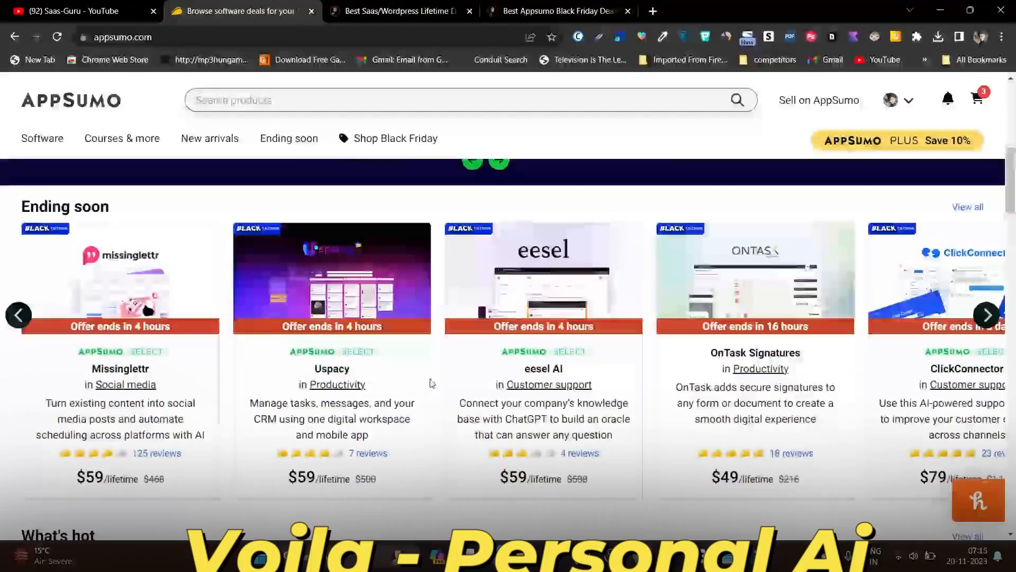
scroll(429, 383, down, 1)
scroll(430, 383, down, 3)
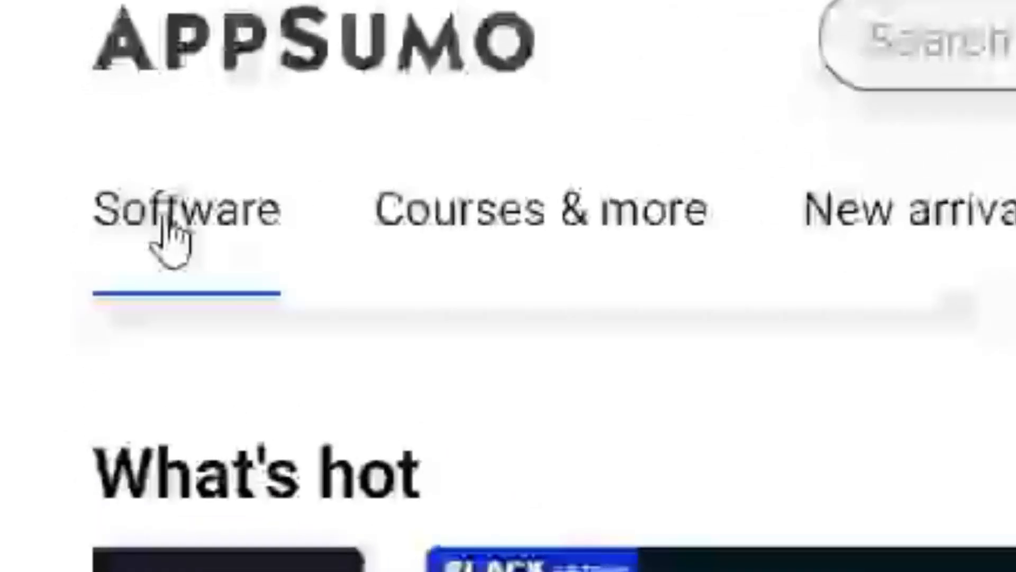
Go to the full AppSumo software catalog from the top navigation
click(176, 227)
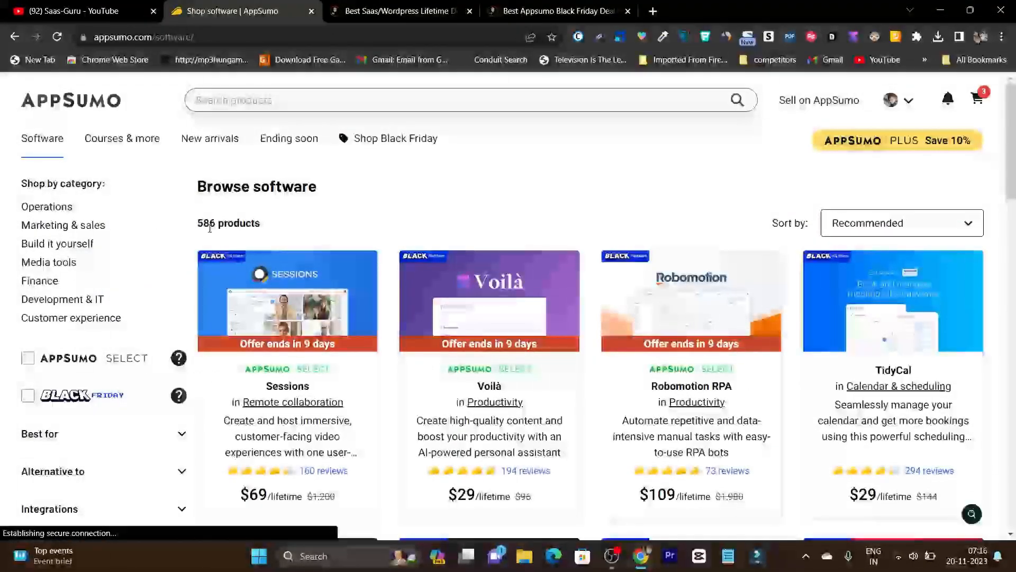
Filter the catalog to Black Friday 2023 deals only (574 products)
click(27, 395)
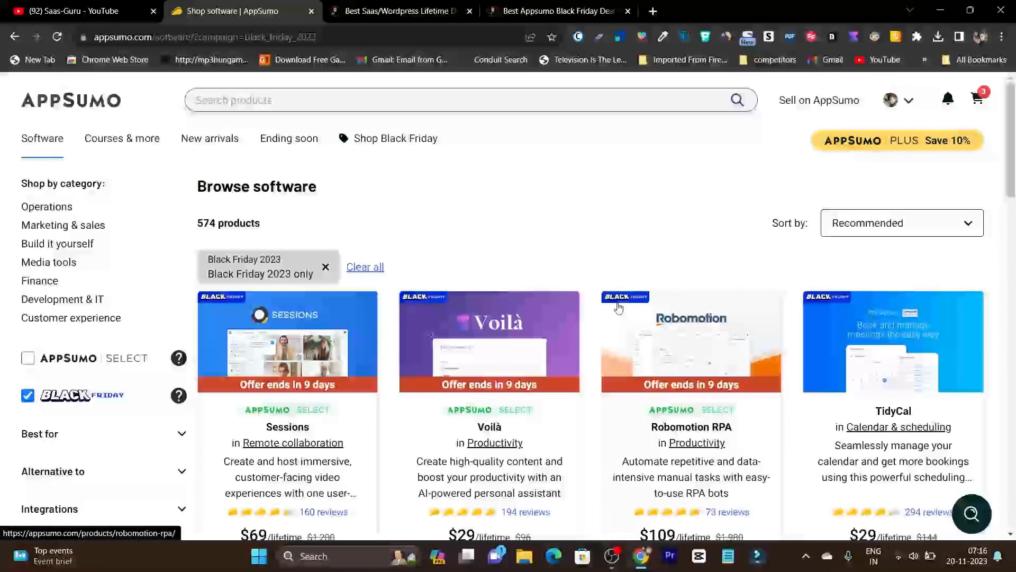
scroll(583, 251, down, 3)
scroll(582, 252, down, 2)
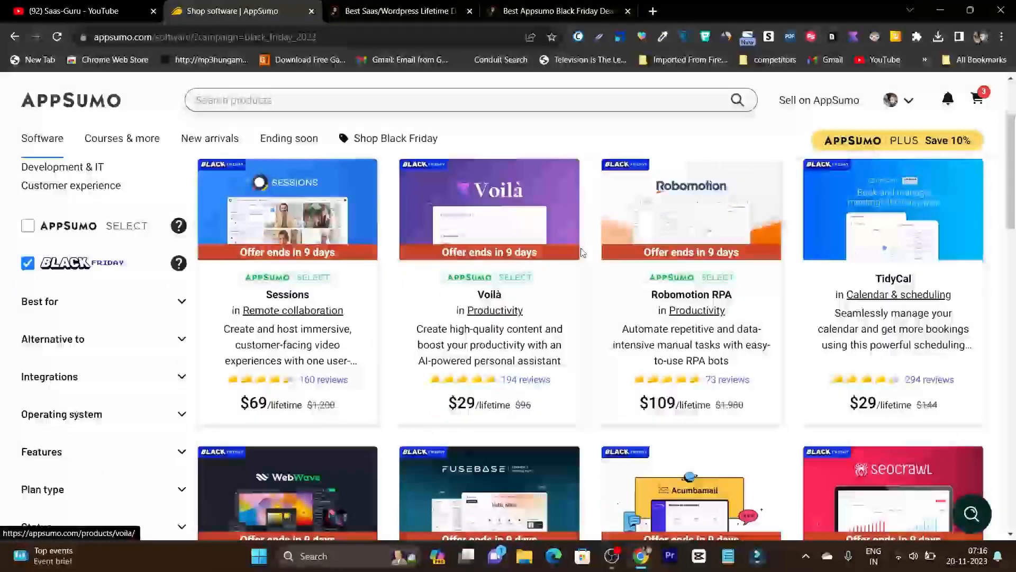
scroll(582, 252, down, 2)
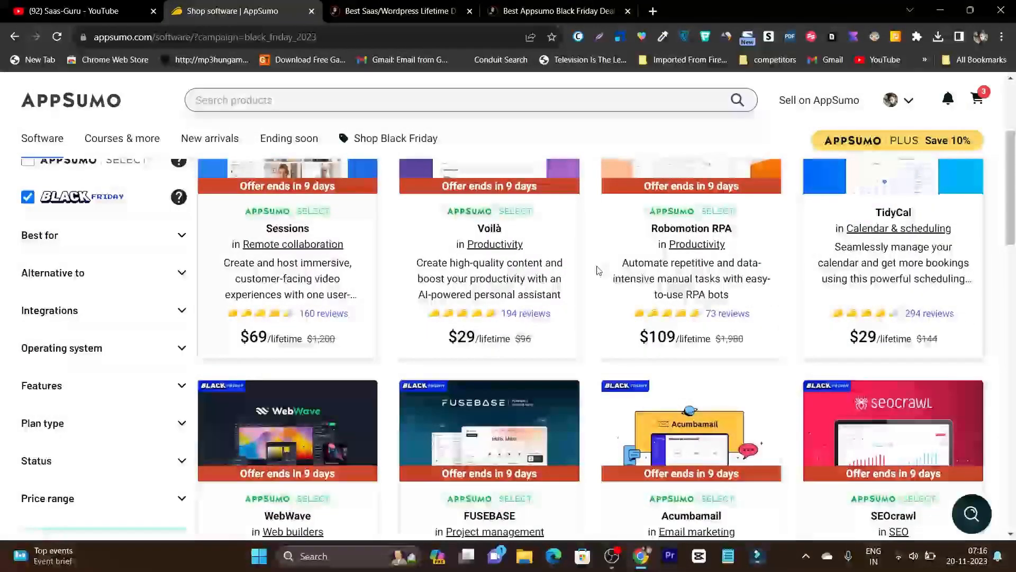
scroll(597, 270, up, 3)
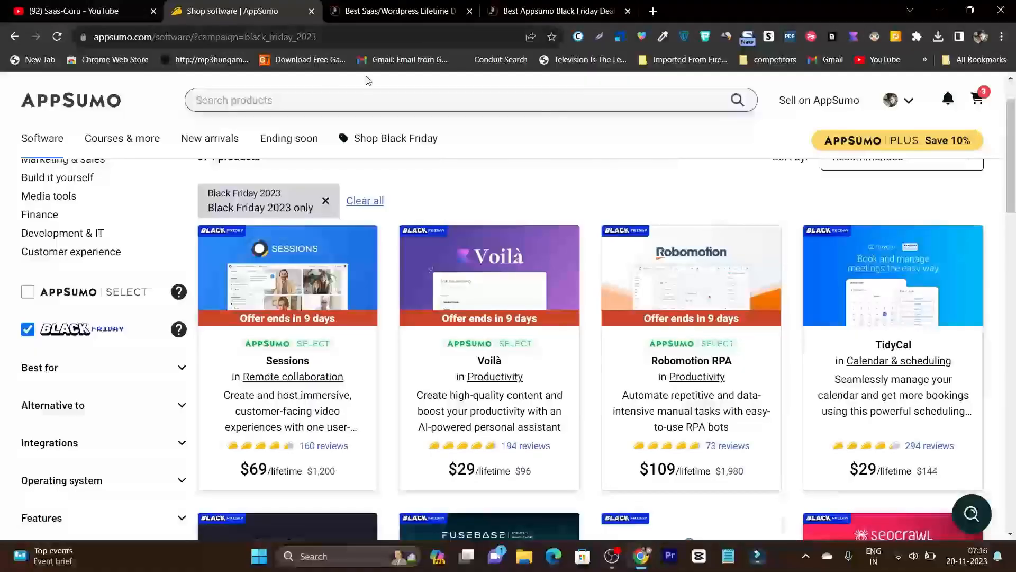
scroll(590, 271, down, 3)
scroll(590, 270, down, 3)
scroll(589, 270, down, 3)
scroll(589, 270, down, 3)
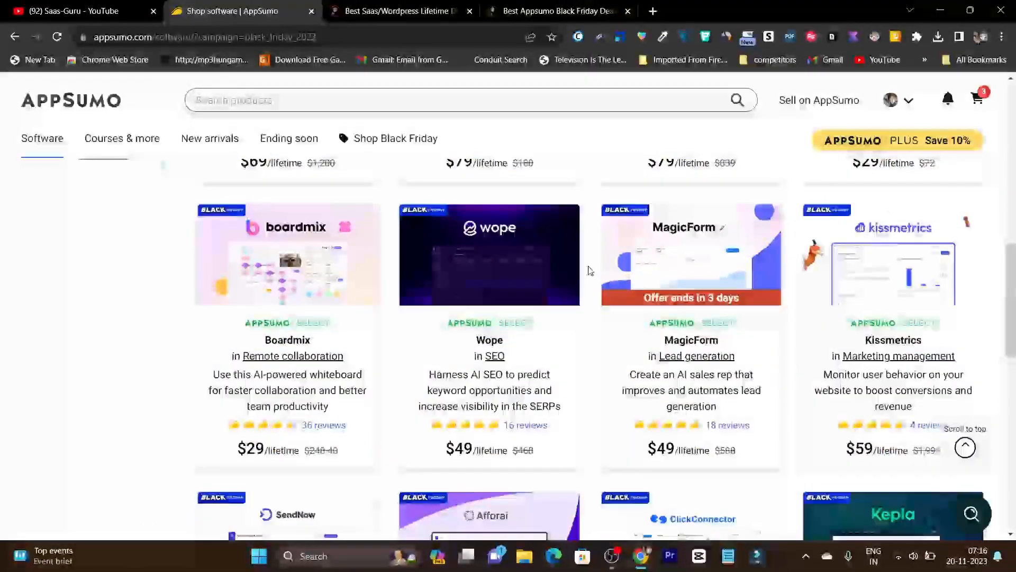
scroll(589, 270, down, 3)
scroll(590, 270, down, 3)
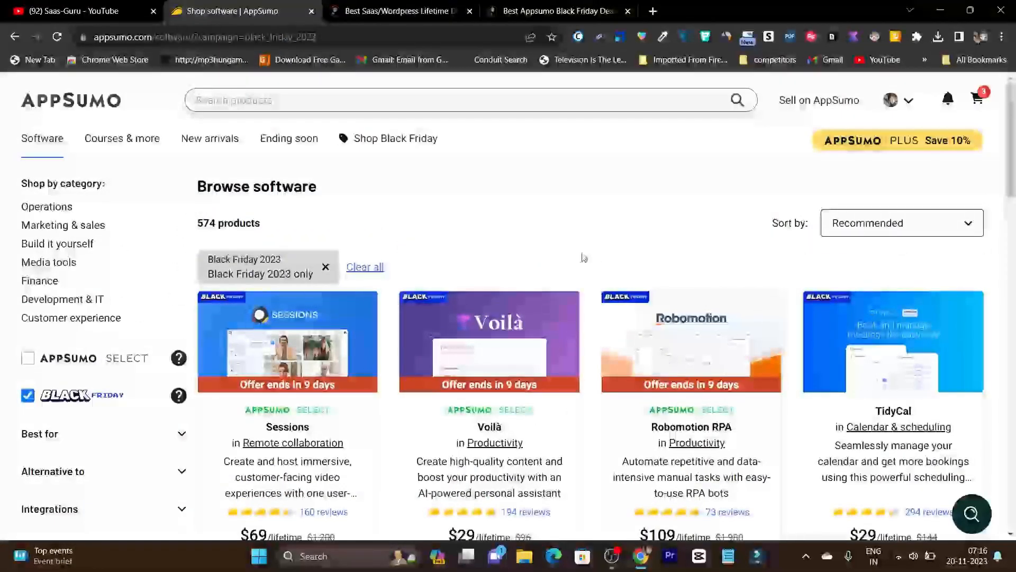
Switch to the Saas-Guru site and bring up the Best Appsumo Black Friday Deals 2023 article
click(398, 11)
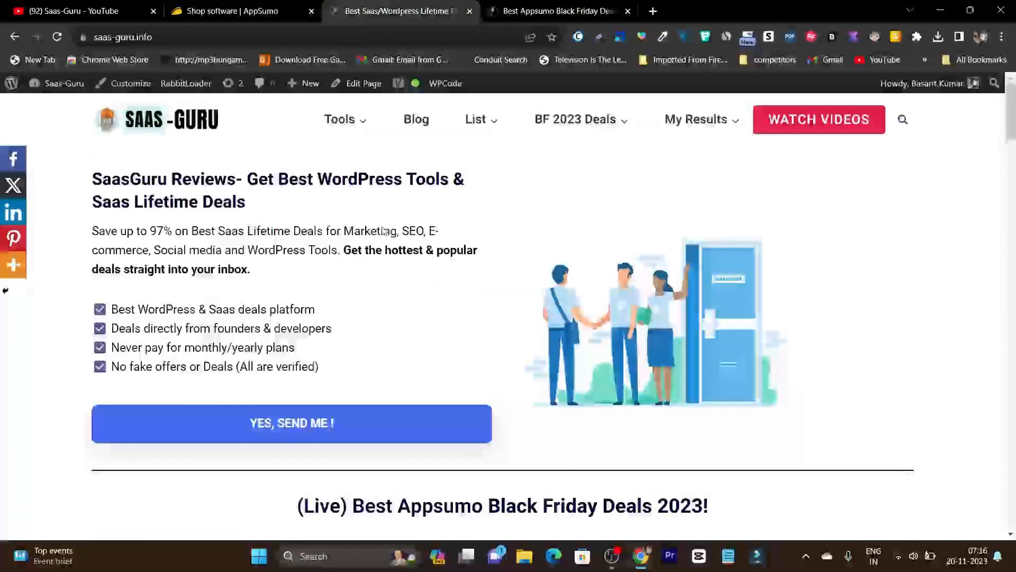
click(556, 11)
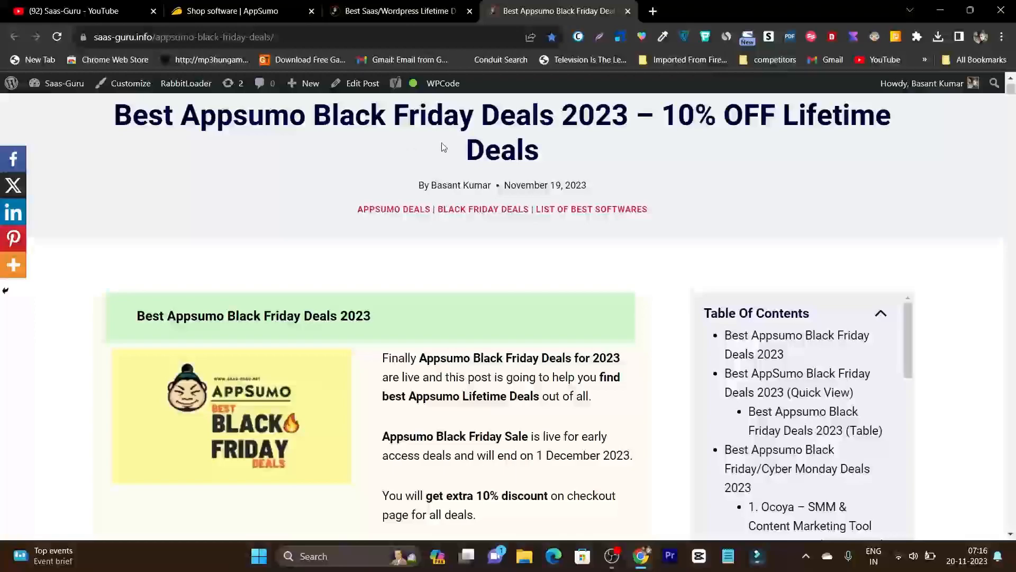
scroll(766, 150, down, 1)
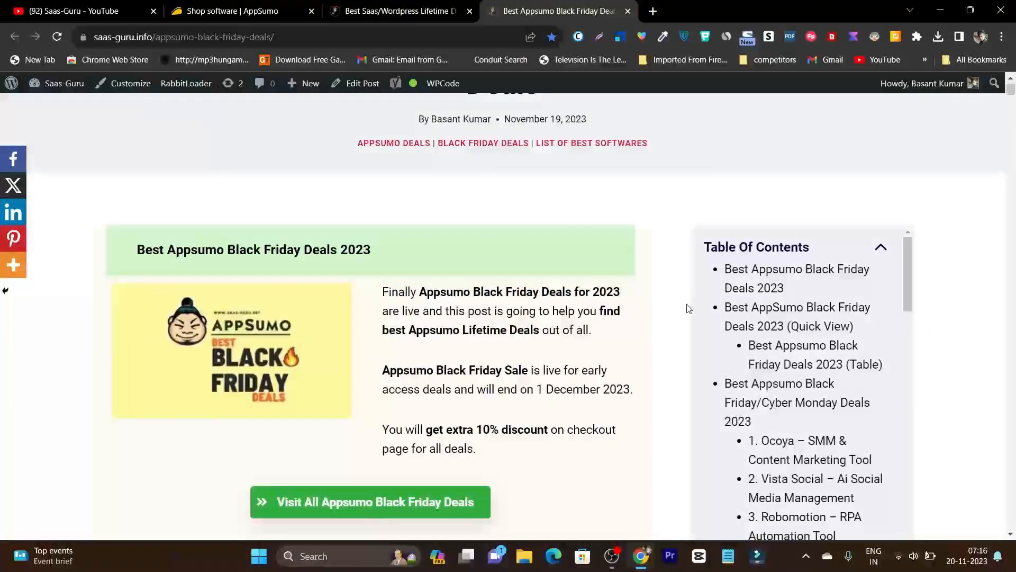
scroll(681, 326, down, 3)
scroll(681, 322, down, 2)
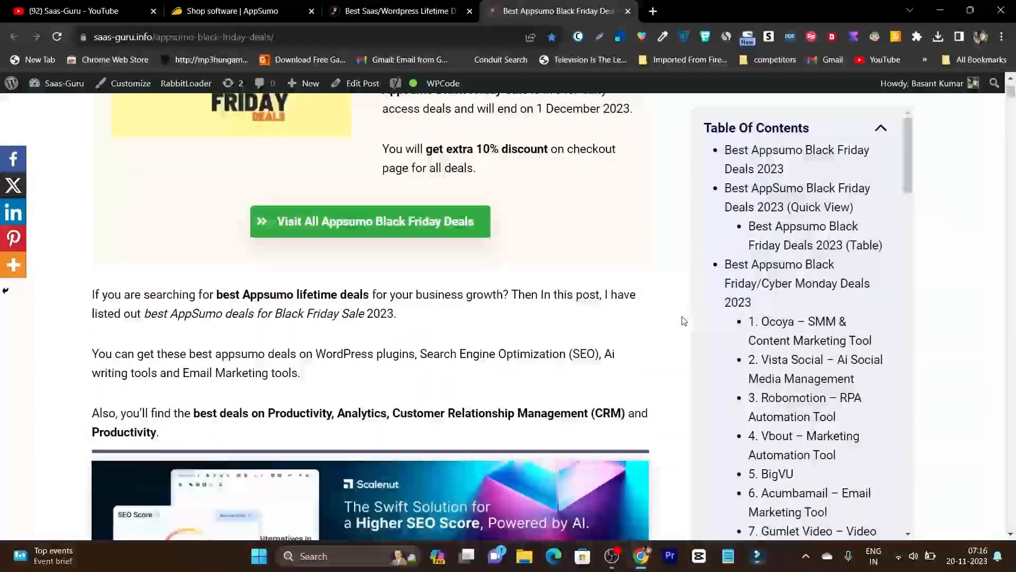
scroll(681, 322, down, 3)
scroll(682, 322, down, 4)
scroll(681, 321, down, 2)
scroll(682, 321, down, 4)
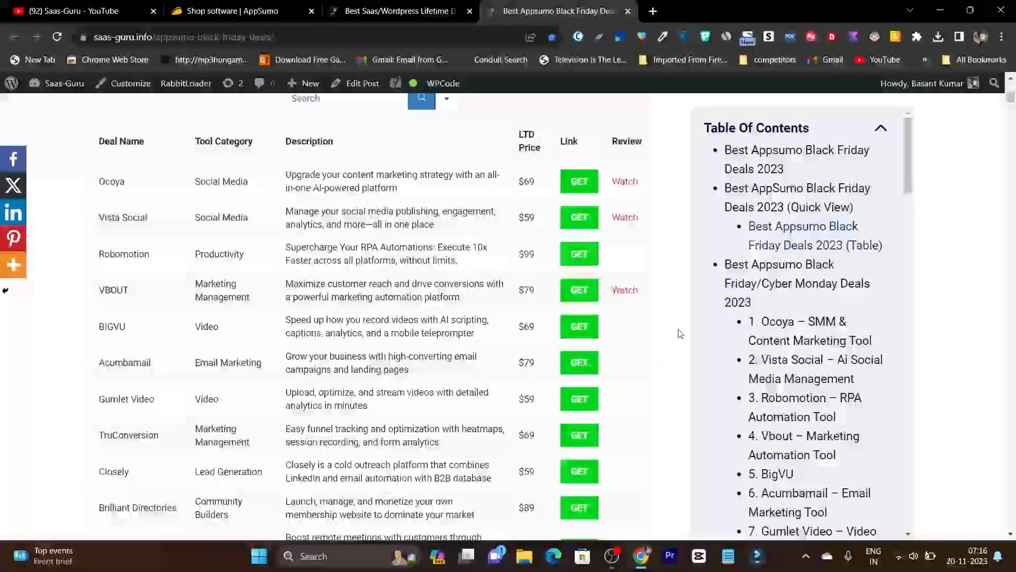
scroll(476, 322, down, 1)
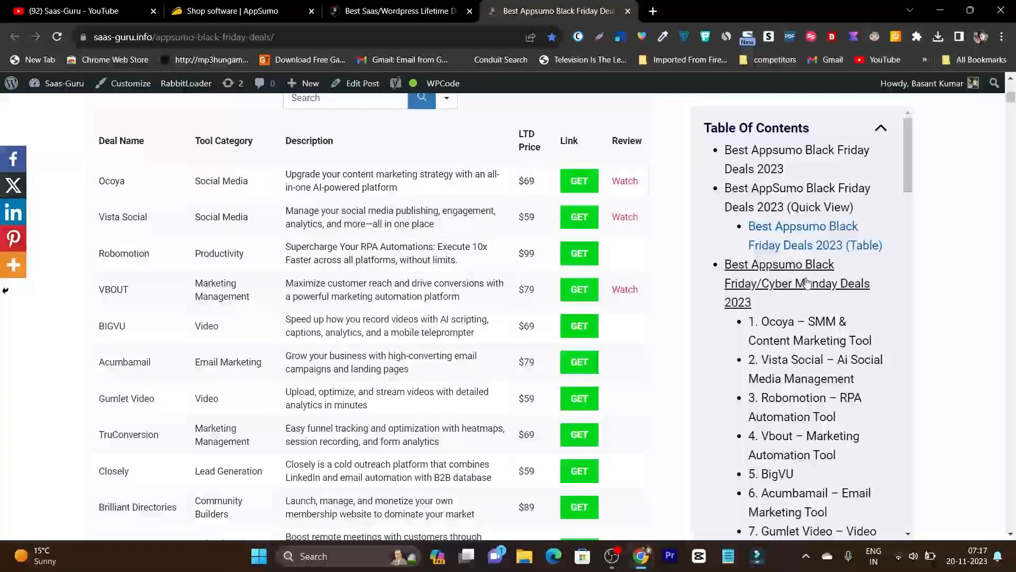
scroll(756, 332, down, 1)
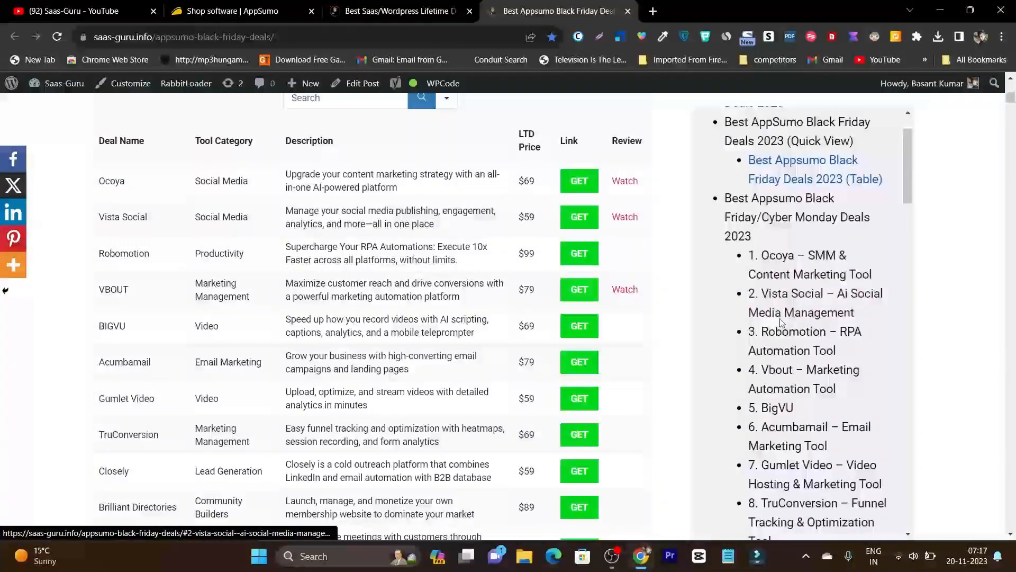
Jump to the Ocoya and Robomotion write-ups via the Table of Contents, then return to the AppSumo catalog
click(766, 263)
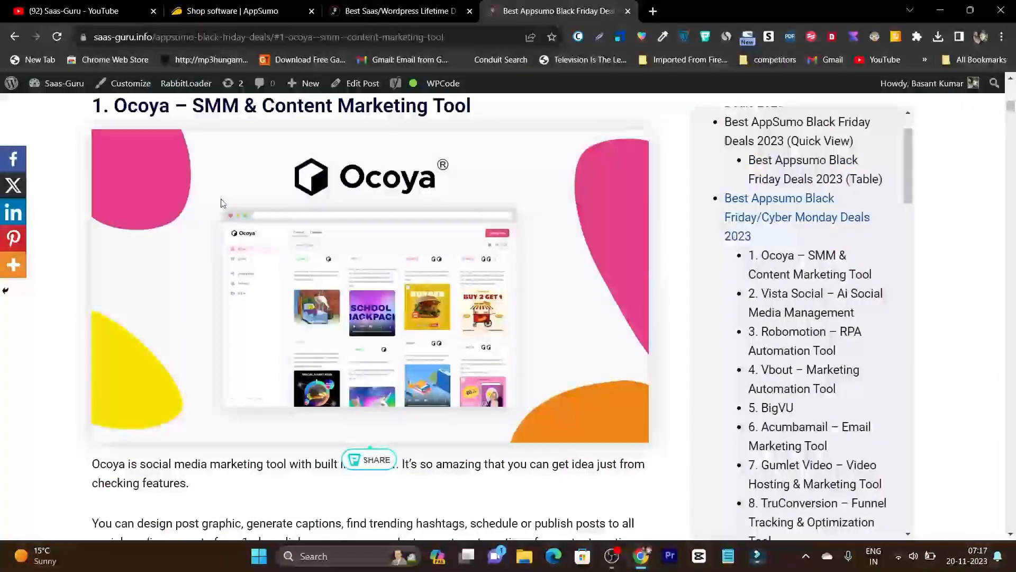
scroll(329, 319, down, 3)
scroll(330, 319, down, 3)
scroll(330, 320, down, 3)
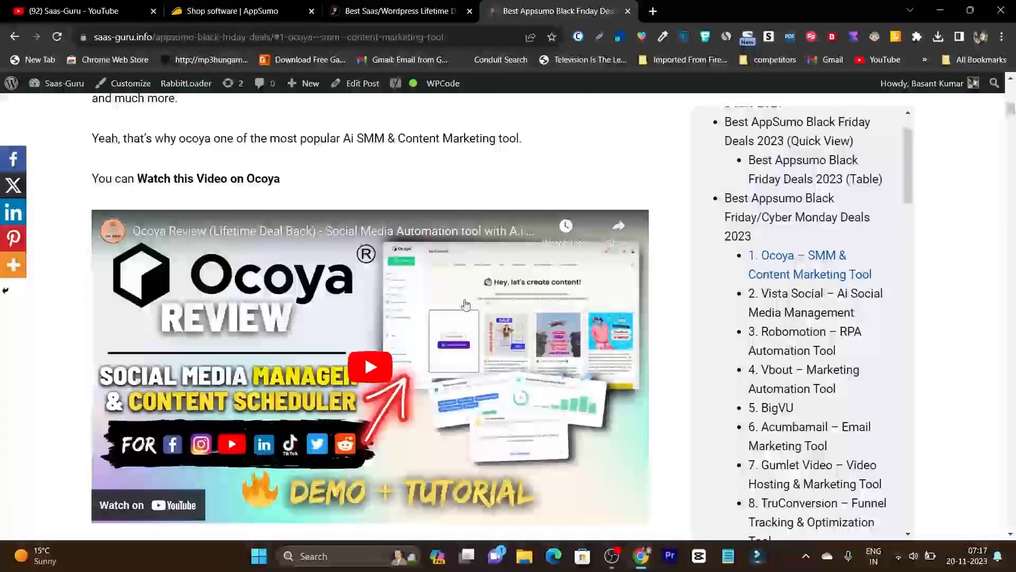
scroll(397, 317, down, 3)
scroll(471, 305, down, 3)
scroll(471, 304, down, 3)
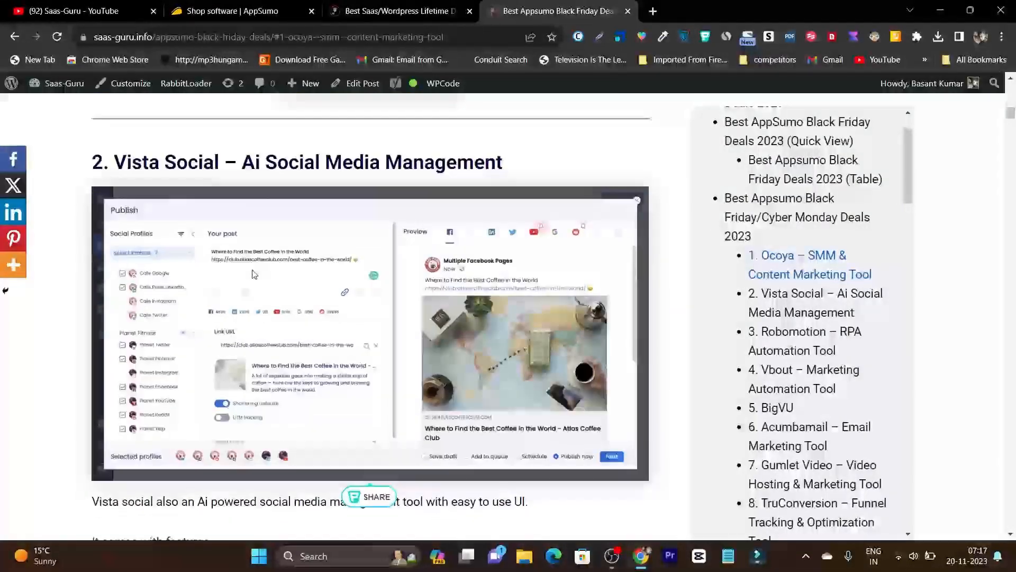
scroll(318, 302, down, 3)
scroll(252, 273, down, 4)
scroll(251, 275, down, 5)
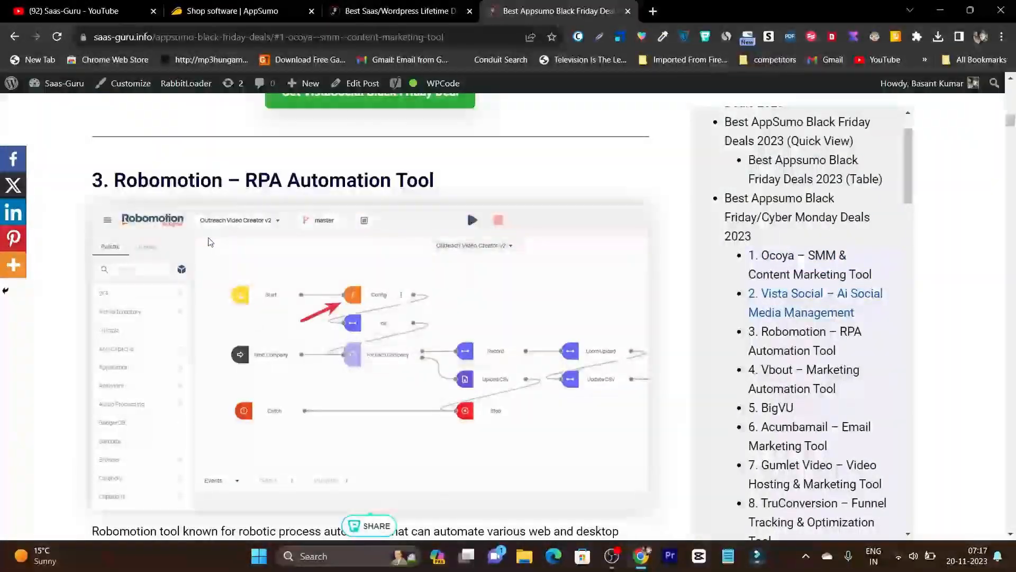
scroll(252, 274, down, 4)
scroll(319, 261, down, 3)
scroll(807, 353, down, 4)
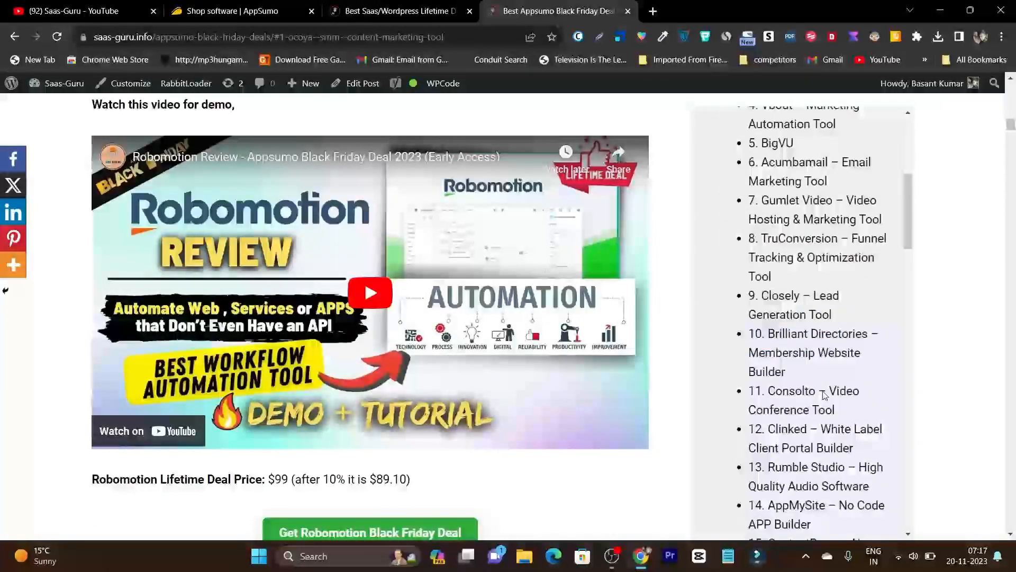
scroll(807, 353, down, 4)
scroll(807, 354, down, 3)
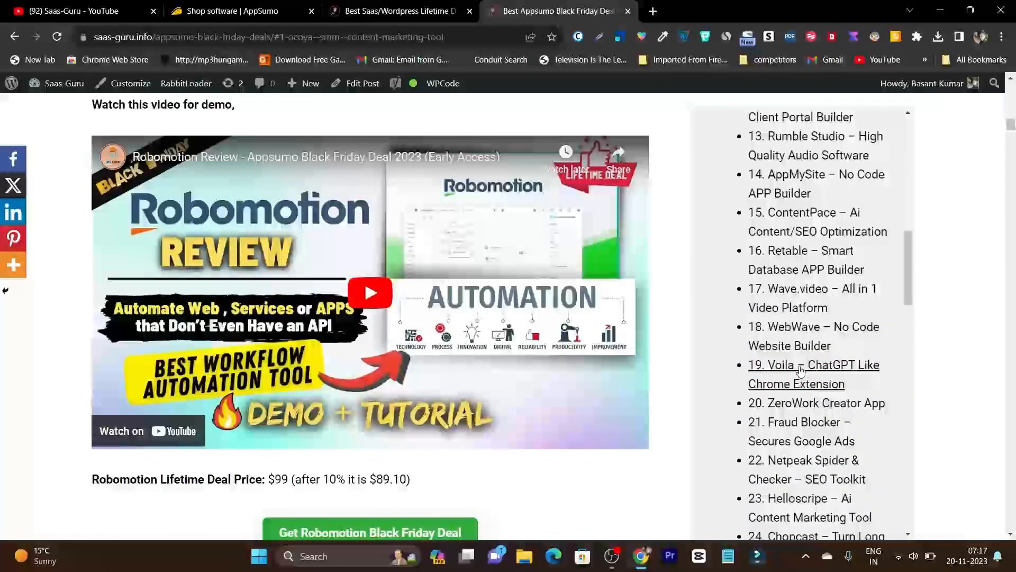
click(800, 370)
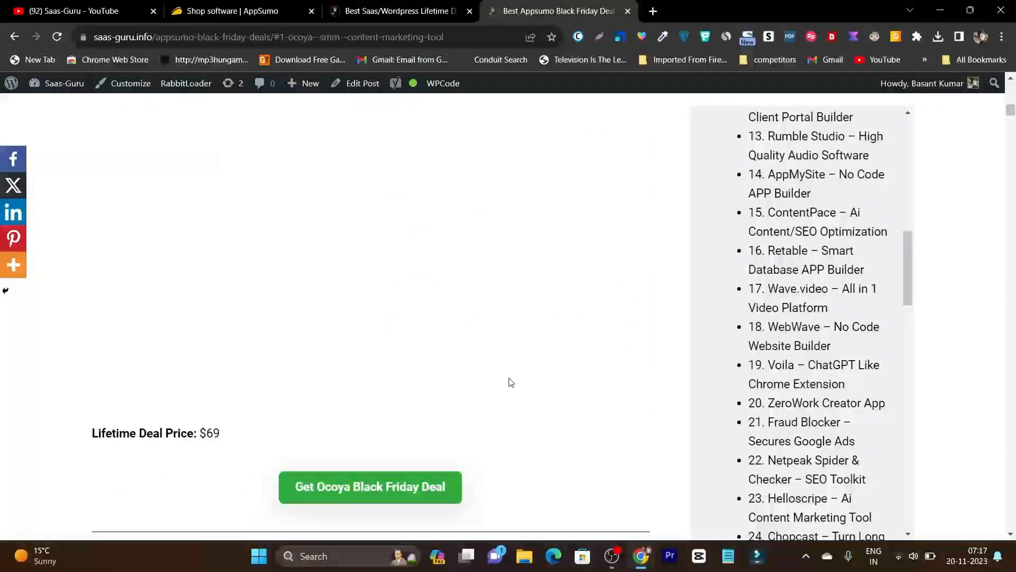
click(231, 10)
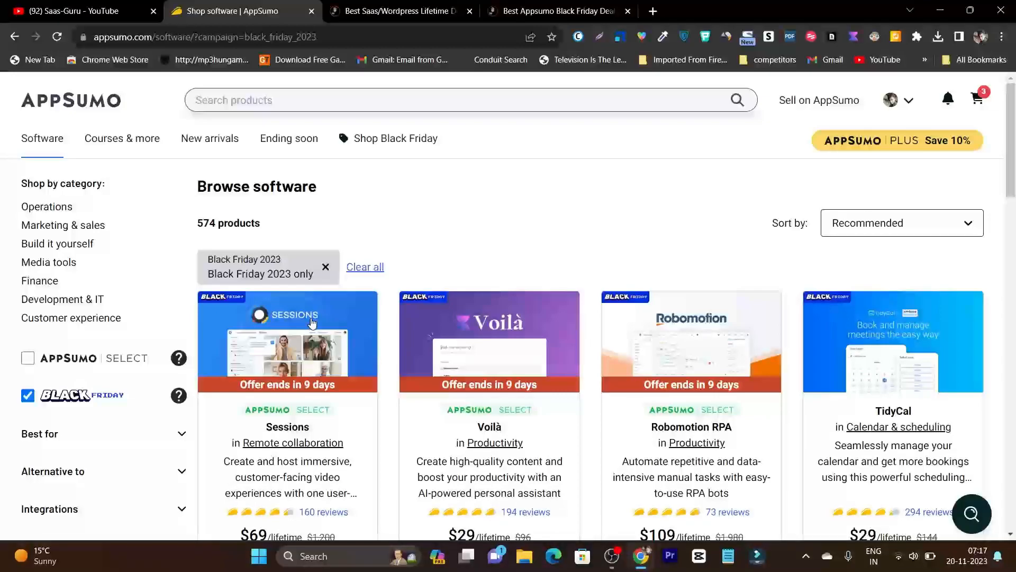
scroll(312, 324, down, 10)
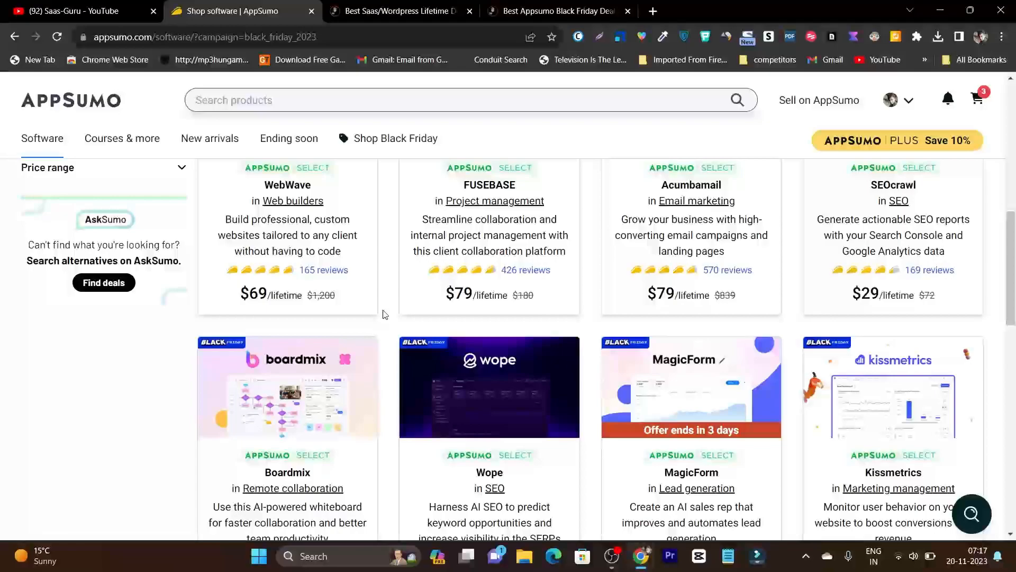
scroll(383, 314, down, 8)
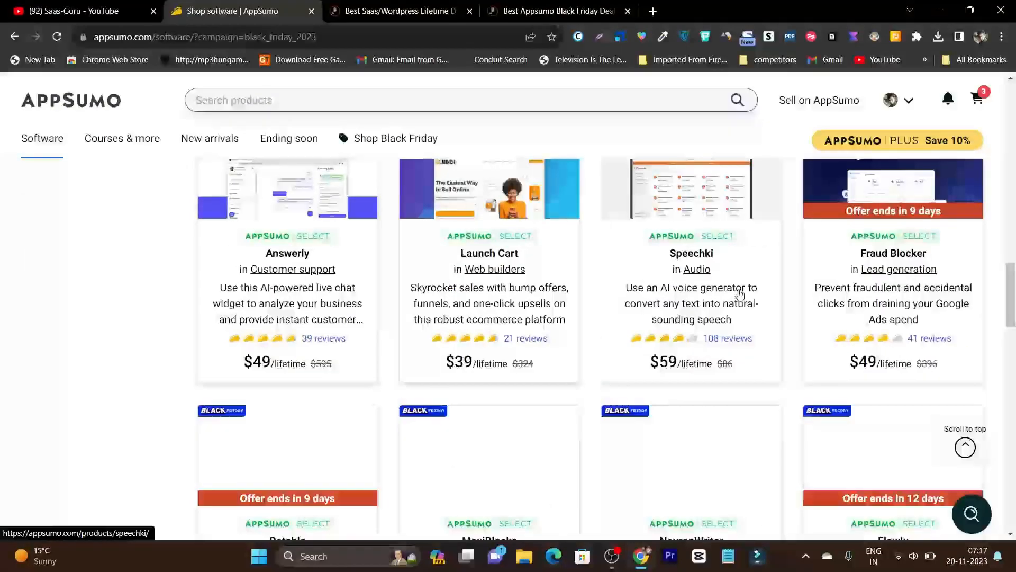